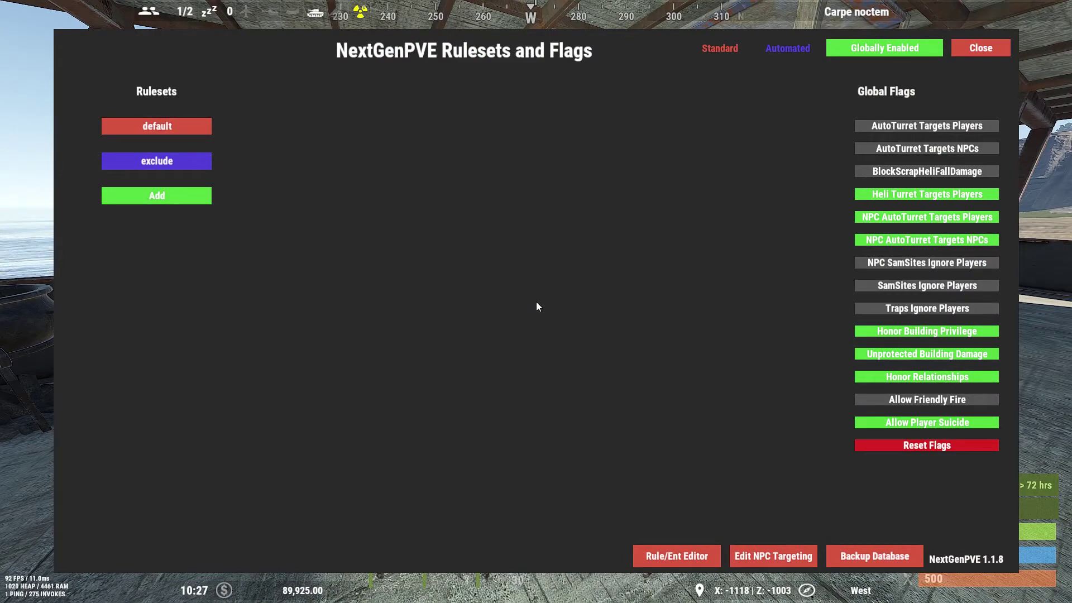
# Step: Review the default ruleset, then check the unknown entities list
pyautogui.click(183, 131)
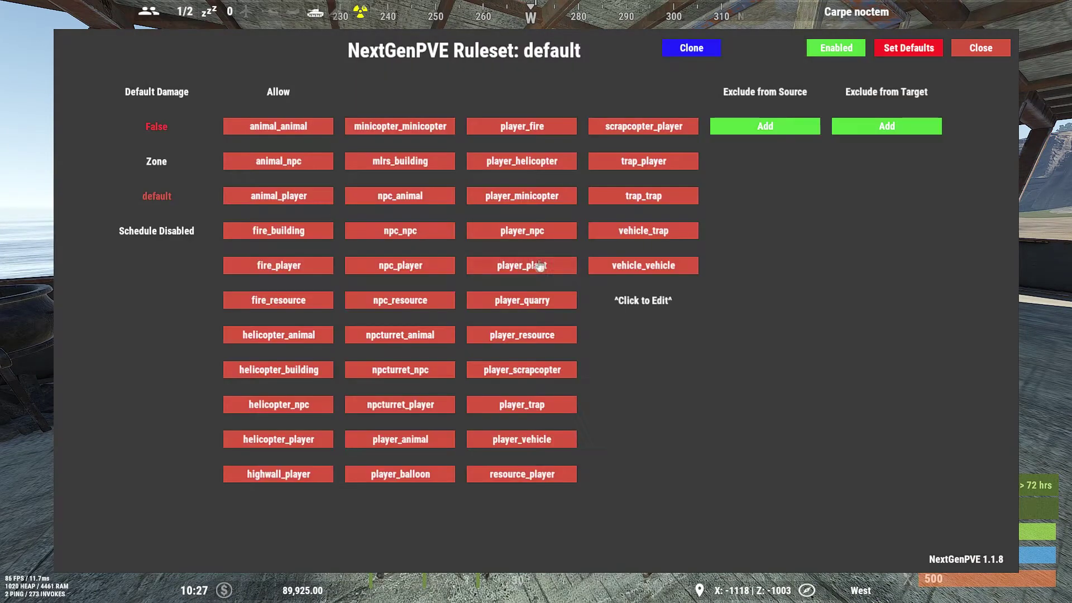
pyautogui.click(980, 47)
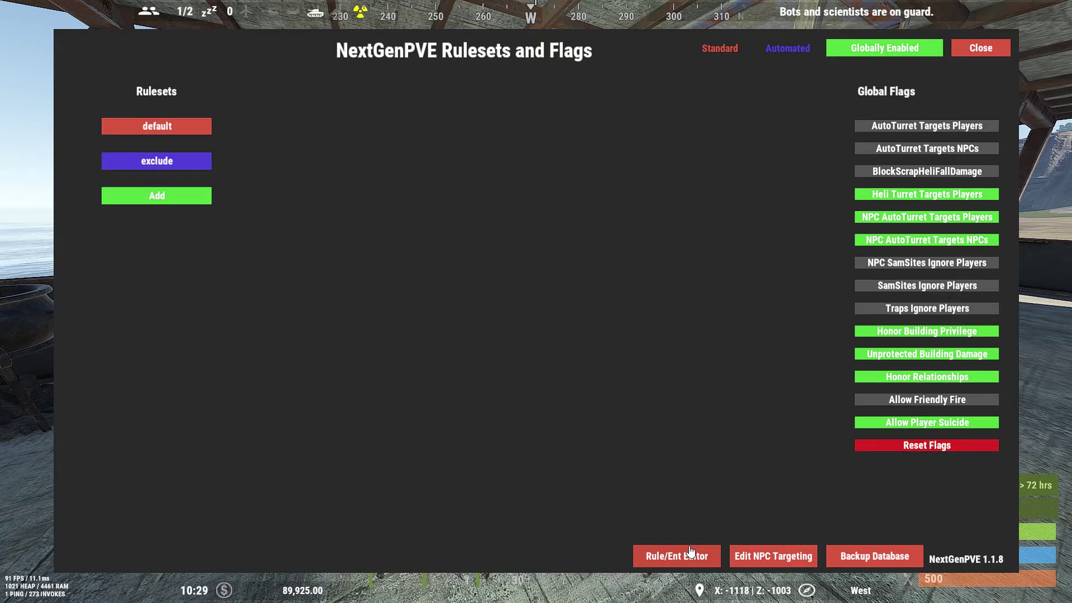
pyautogui.click(658, 561)
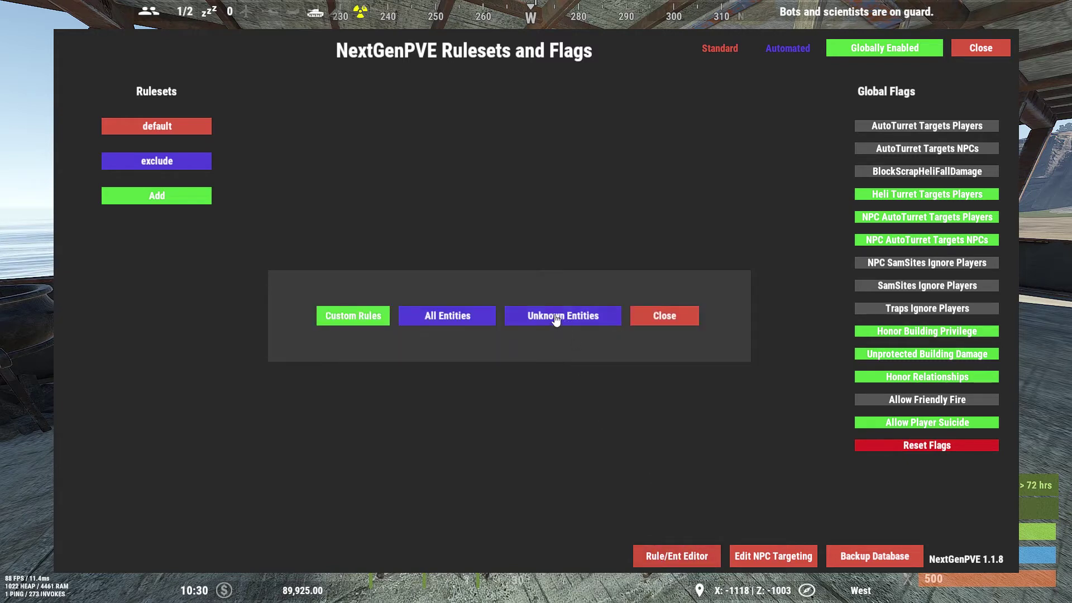
pyautogui.click(555, 319)
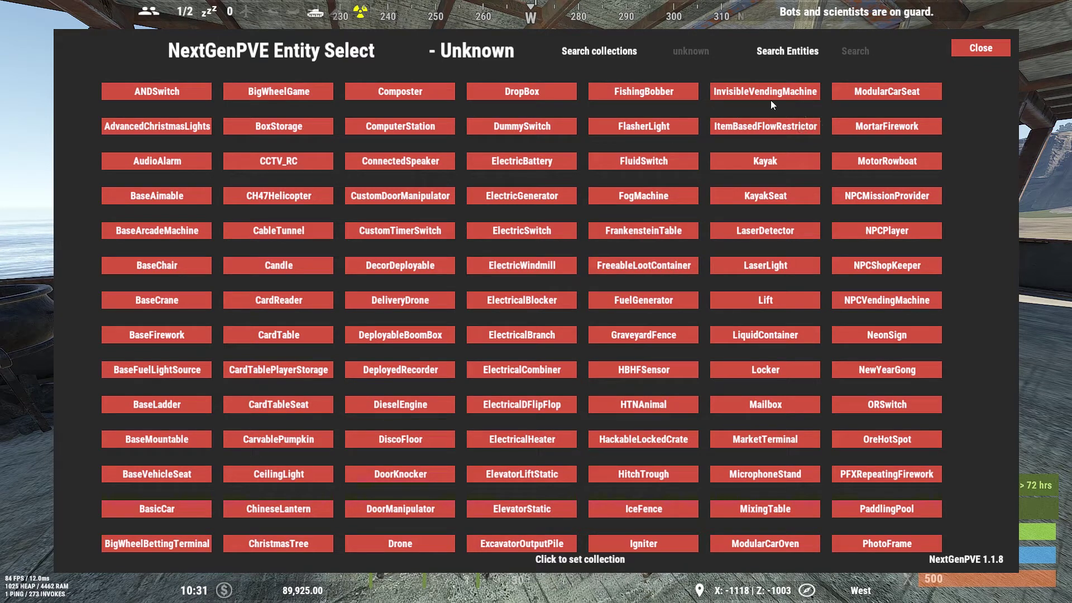
pyautogui.click(971, 56)
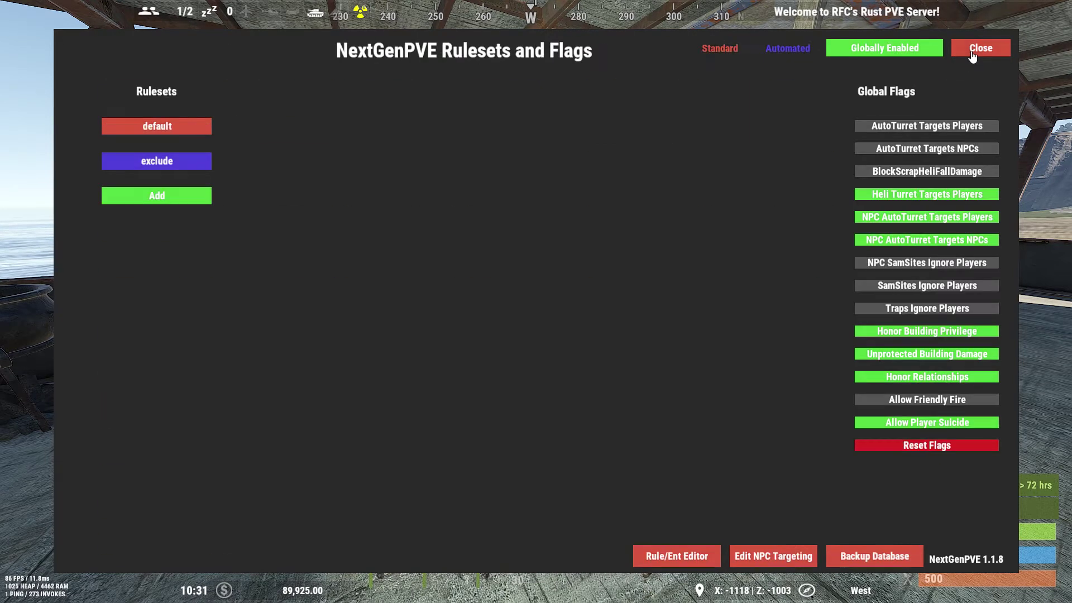
# Step: Delete the minicopter_minicopter custom rule and start a new blank rule
pyautogui.click(669, 559)
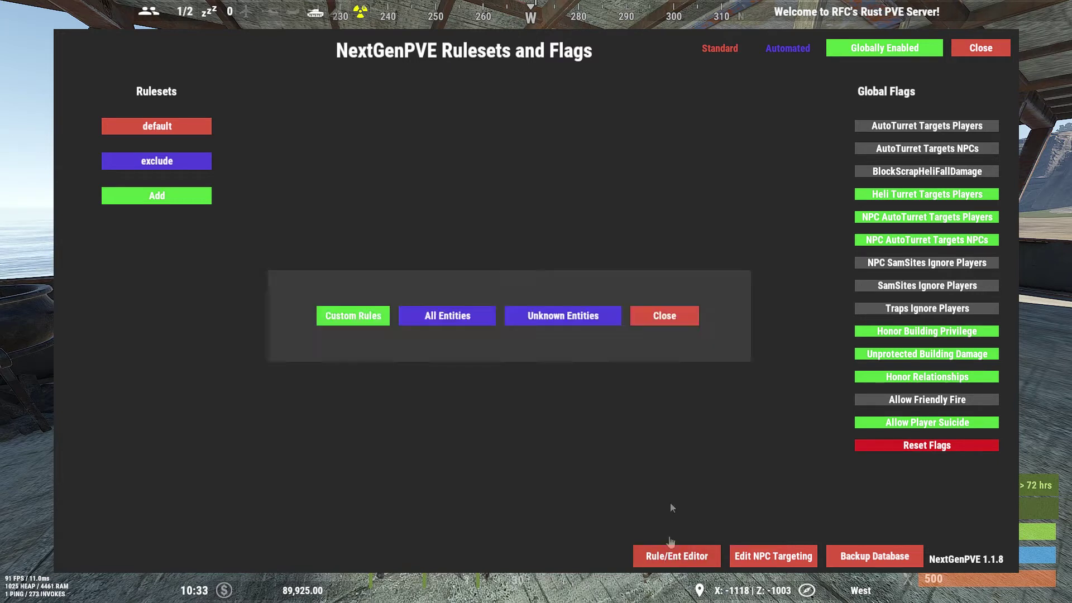
pyautogui.click(355, 314)
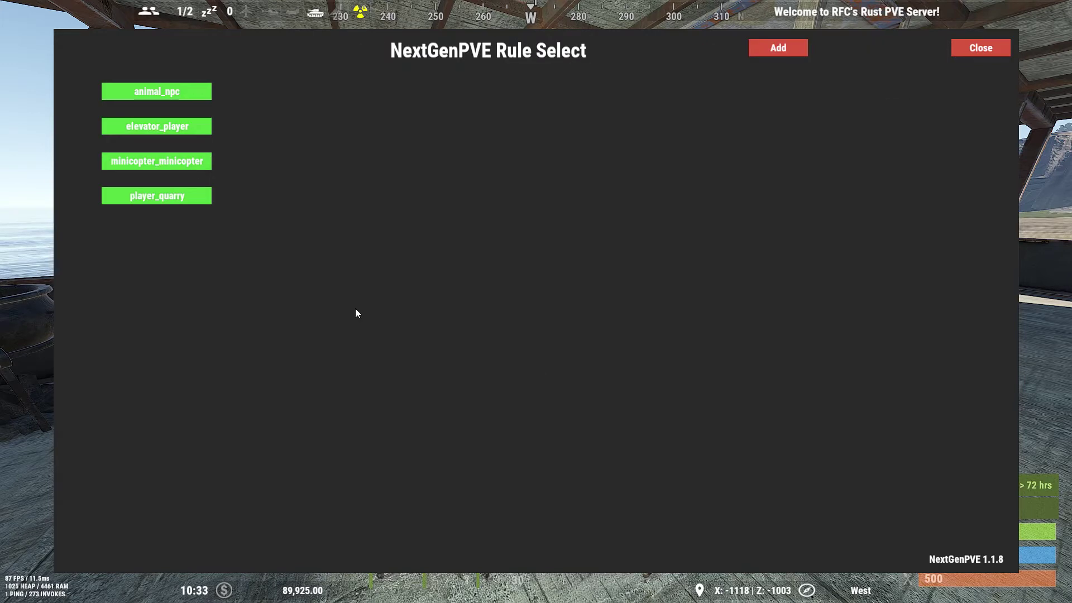
pyautogui.click(156, 166)
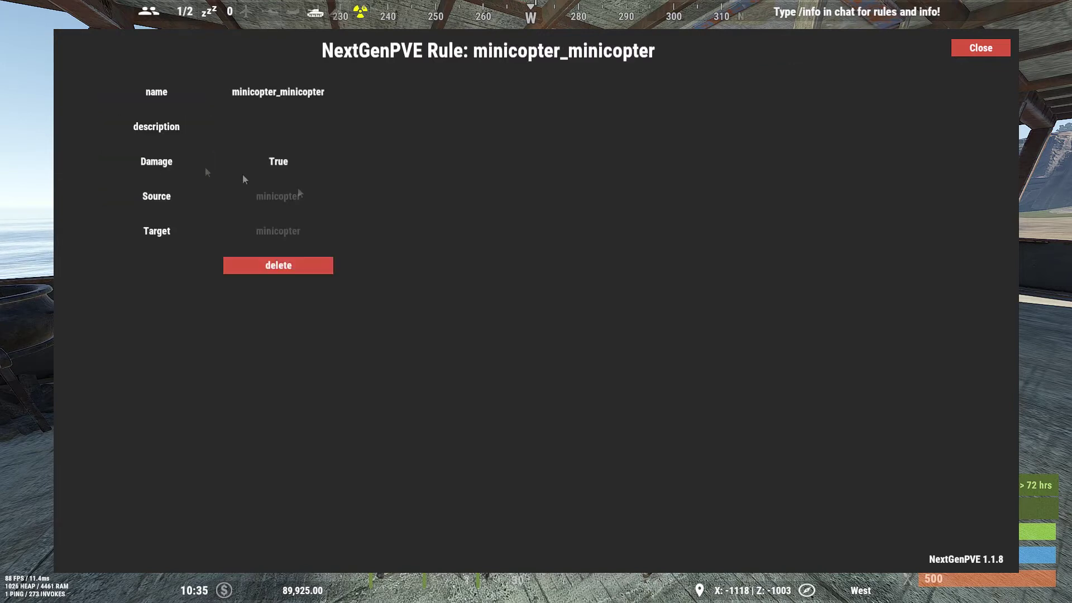
pyautogui.click(279, 266)
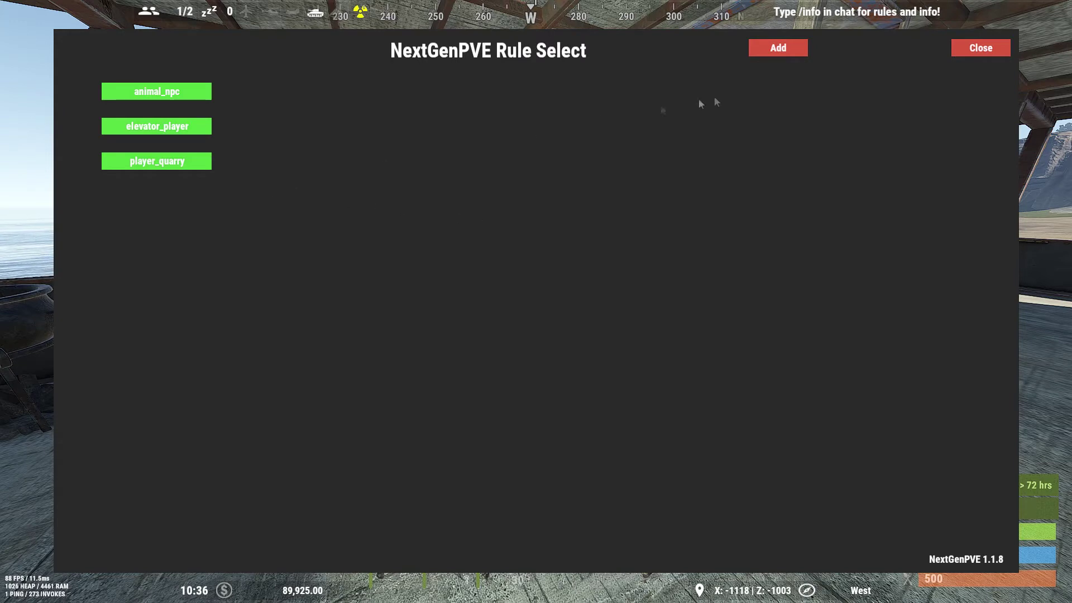
pyautogui.click(787, 50)
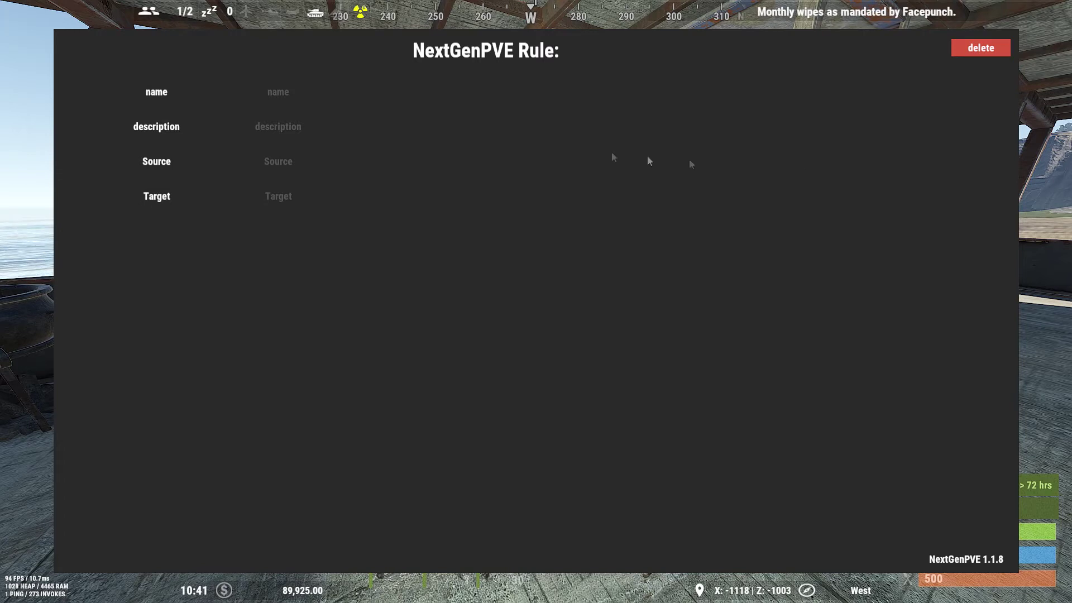
# Step: Name the new rule minicopter_minicopter with the description minicopter_minicopter
pyautogui.click(290, 95)
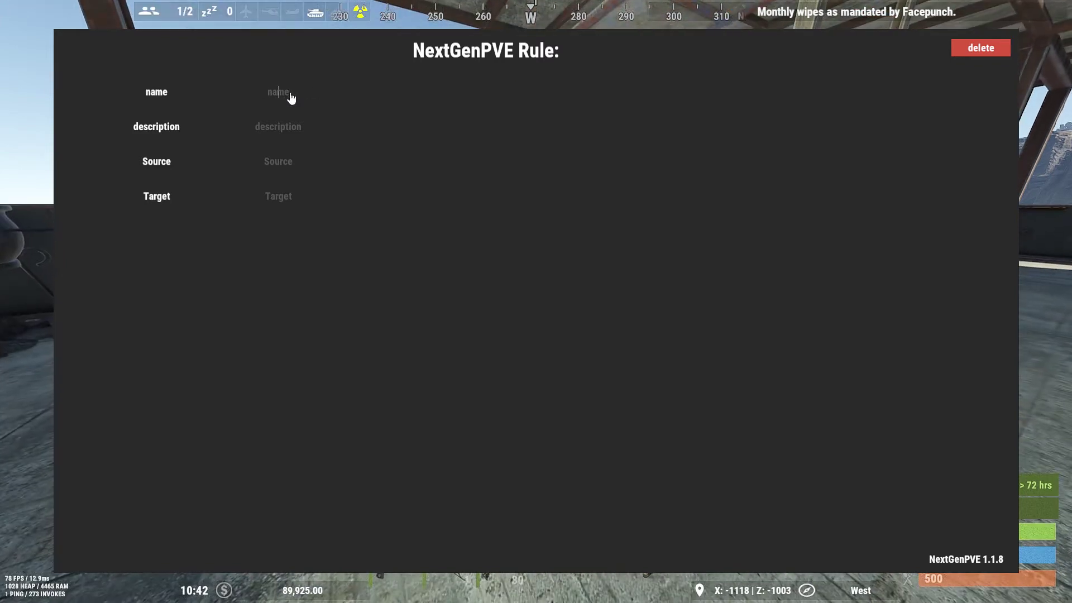
pyautogui.write('minicopter_minicopter')
pyautogui.press('Return')
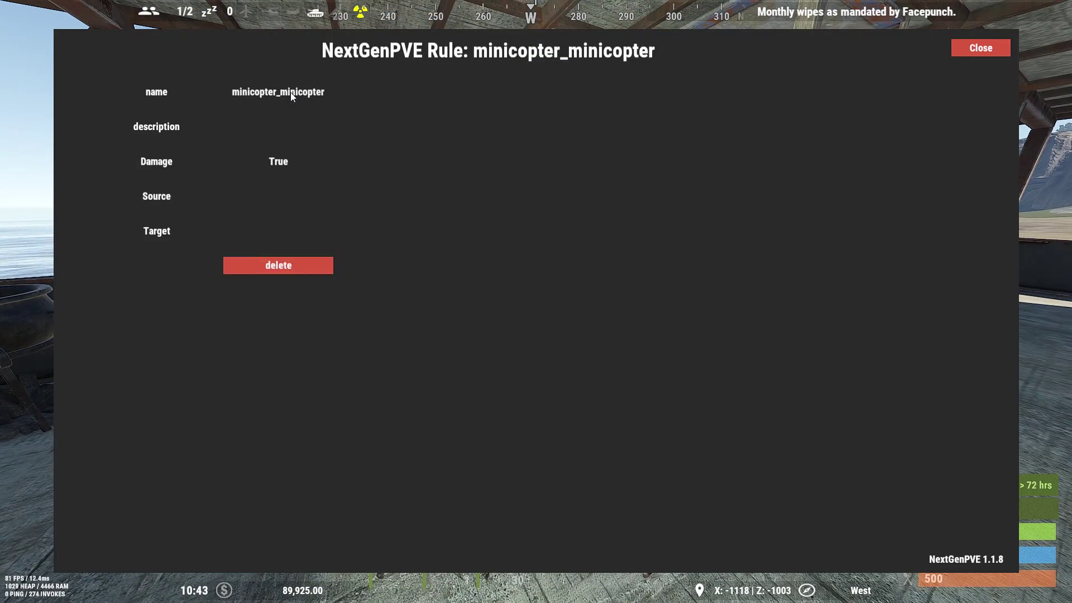
pyautogui.click(268, 127)
pyautogui.write('minicopter_minicopter')
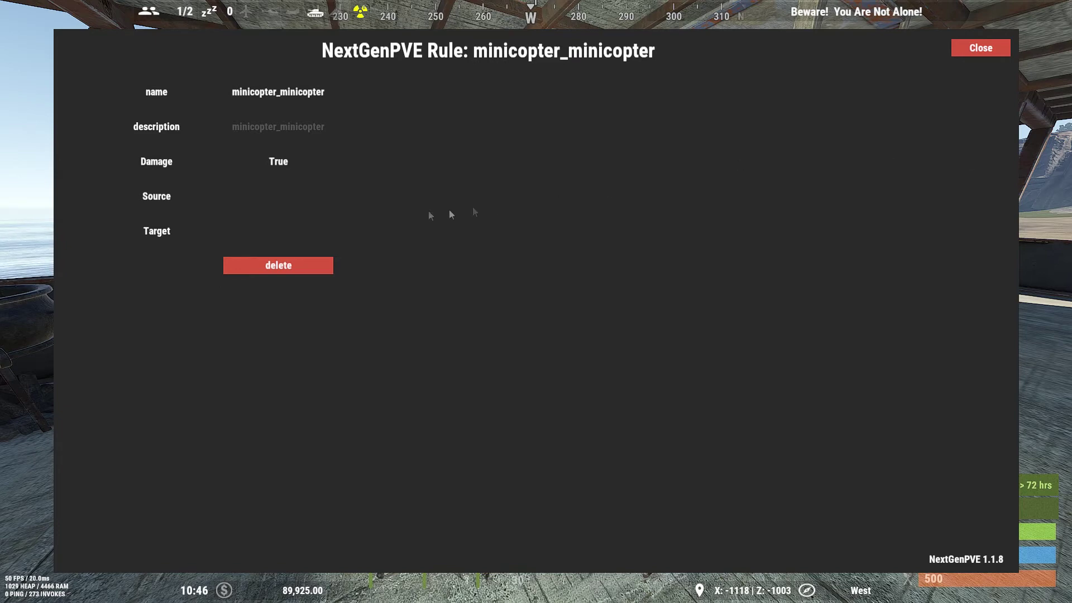
# Step: Set both Source and Target to minicopter, then close the rule editor
pyautogui.click(273, 204)
pyautogui.write('minicopter')
pyautogui.press('Return')
pyautogui.click(283, 231)
pyautogui.write('minicopter')
pyautogui.press('Return')
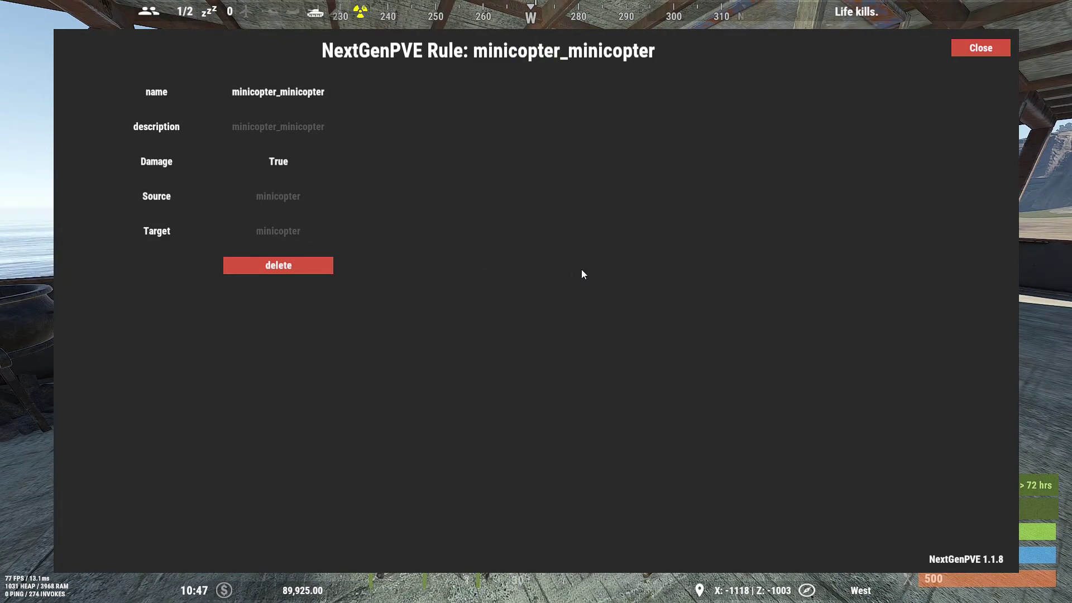
pyautogui.click(972, 50)
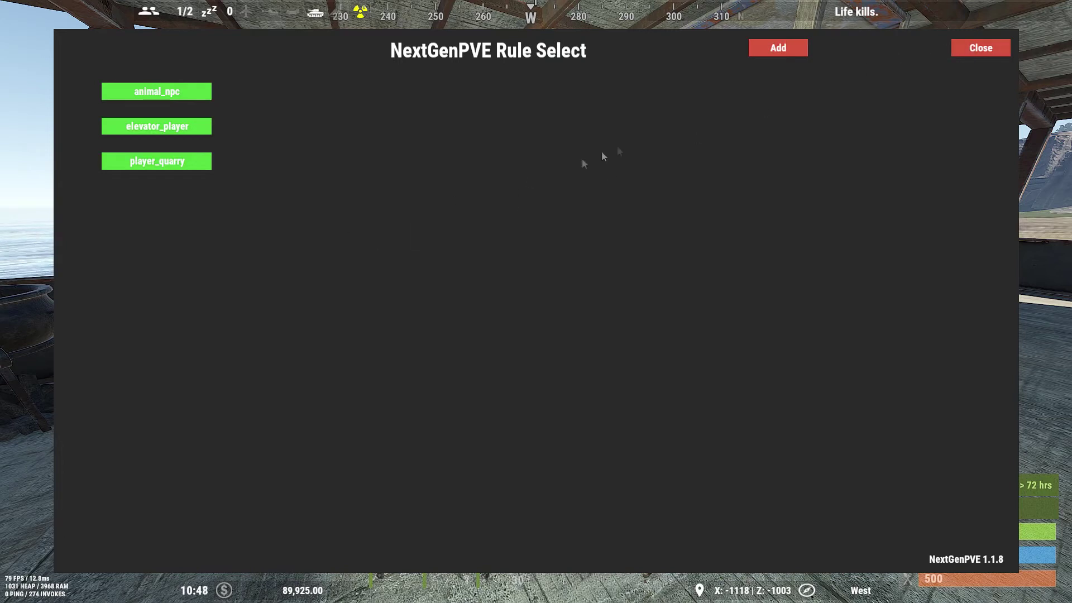
# Step: Confirm minicopter_minicopter uses minicopter as source and target, then return to Rulesets and Flags
pyautogui.click(977, 50)
pyautogui.click(673, 556)
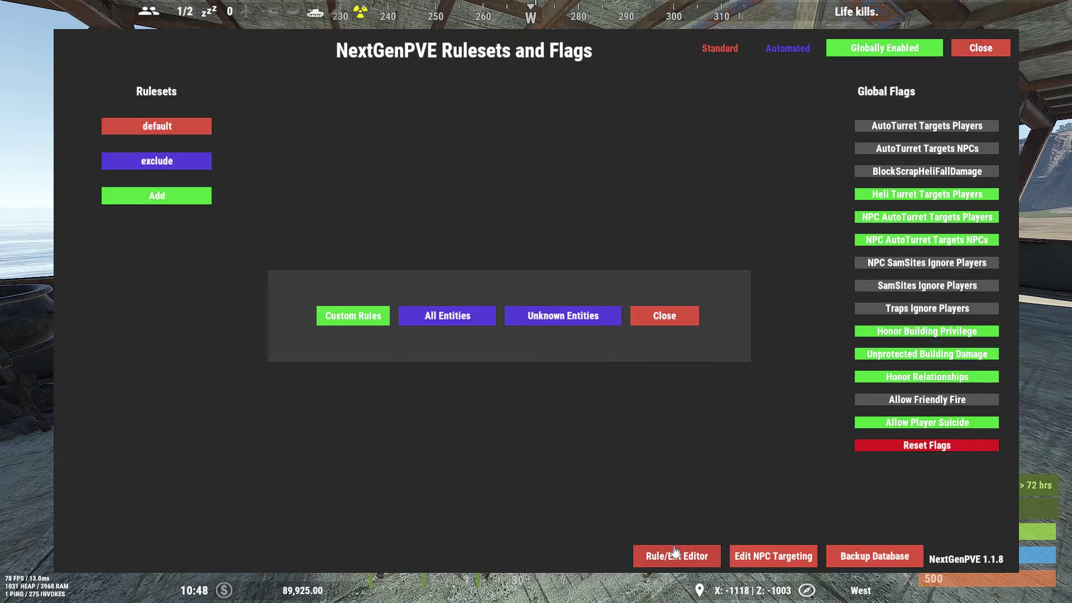
pyautogui.click(360, 316)
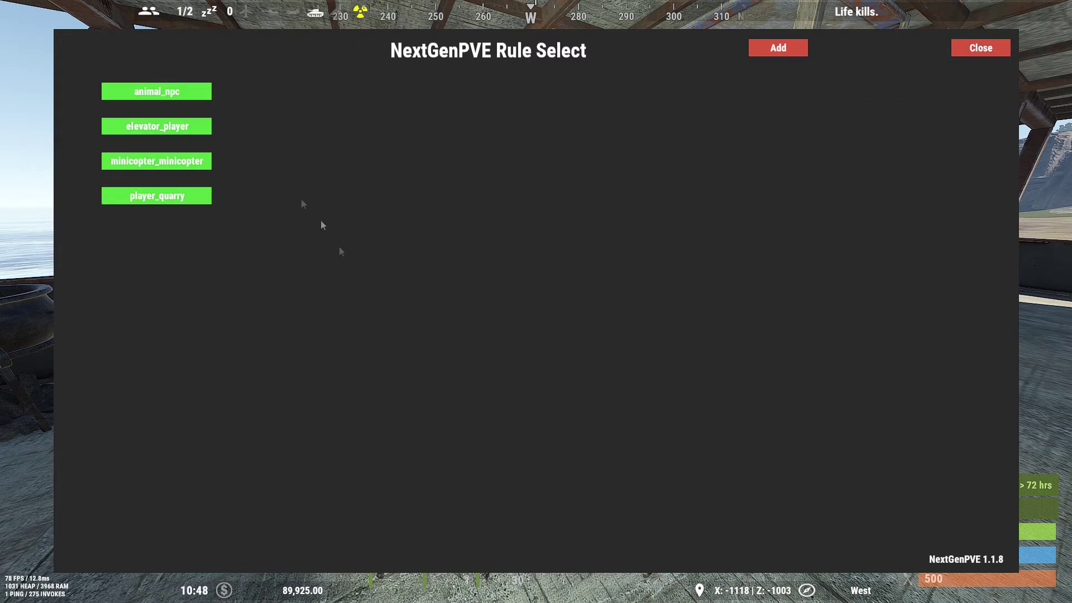
pyautogui.click(173, 162)
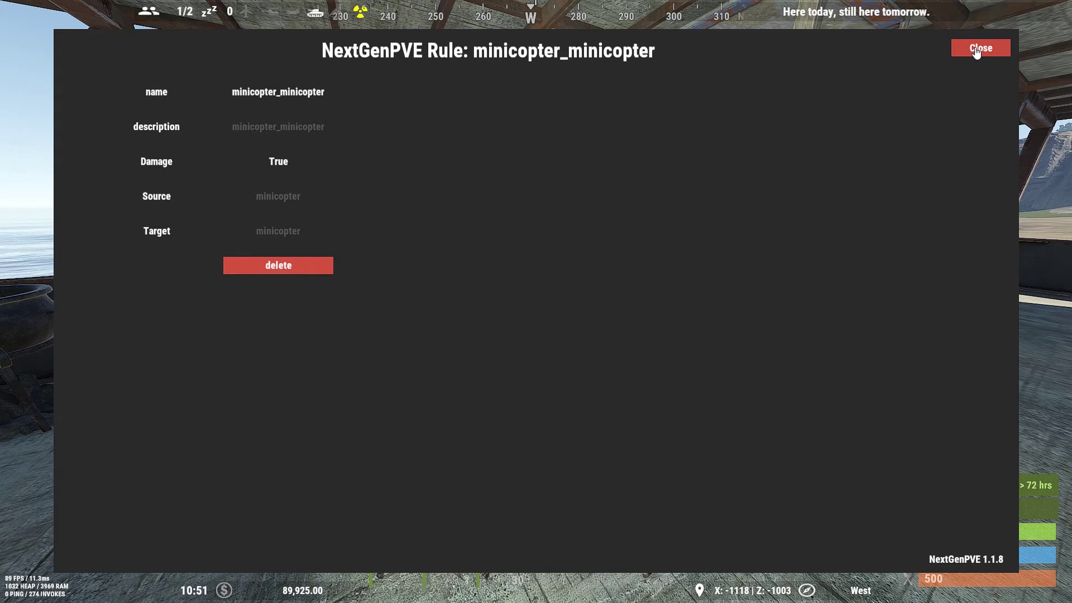
pyautogui.click(975, 51)
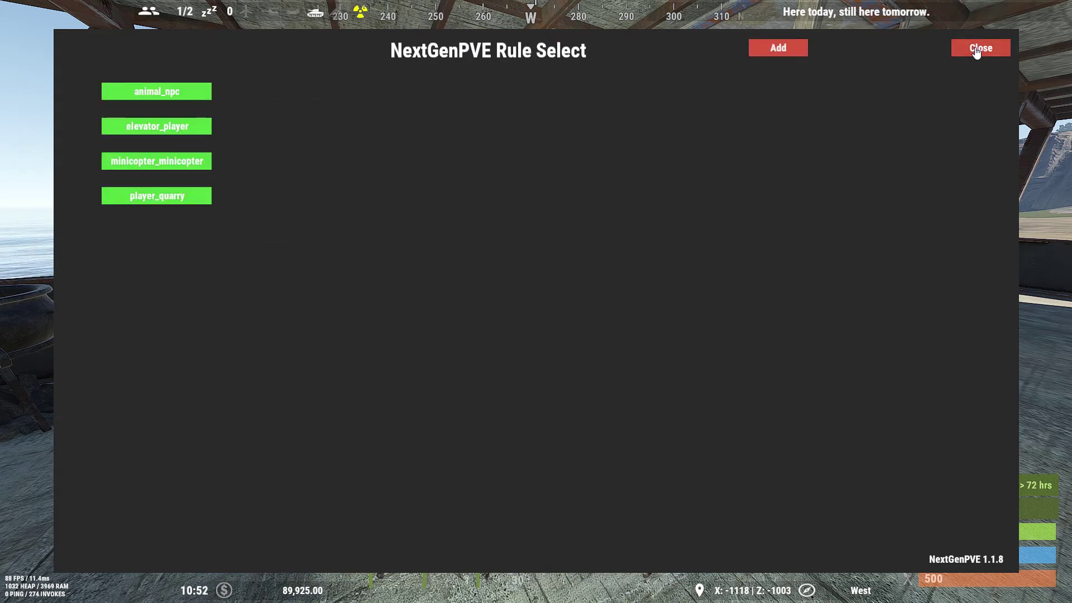
pyautogui.click(975, 50)
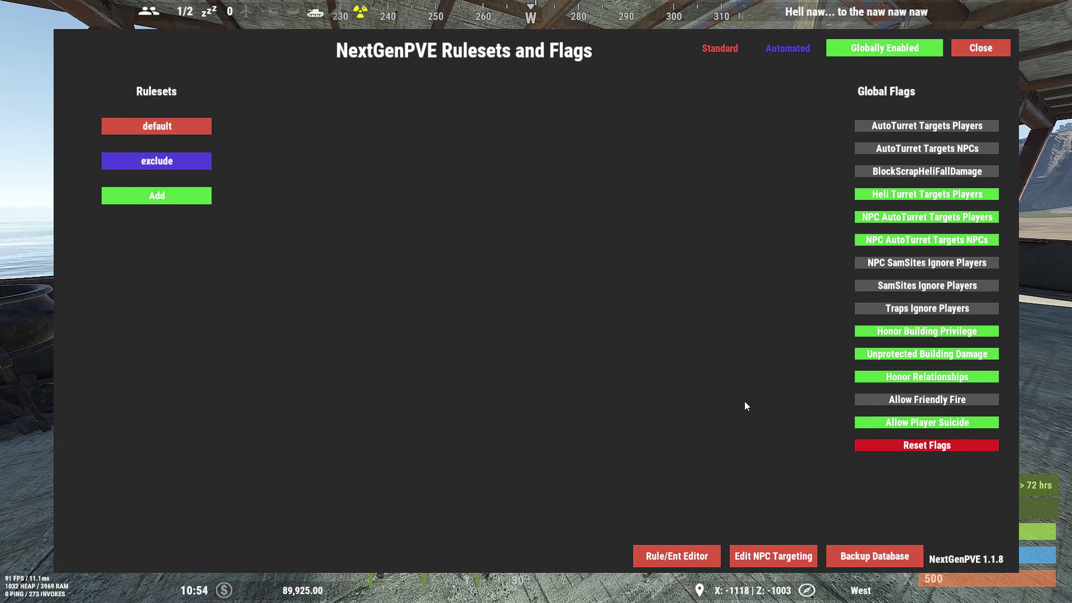
pyautogui.click(693, 560)
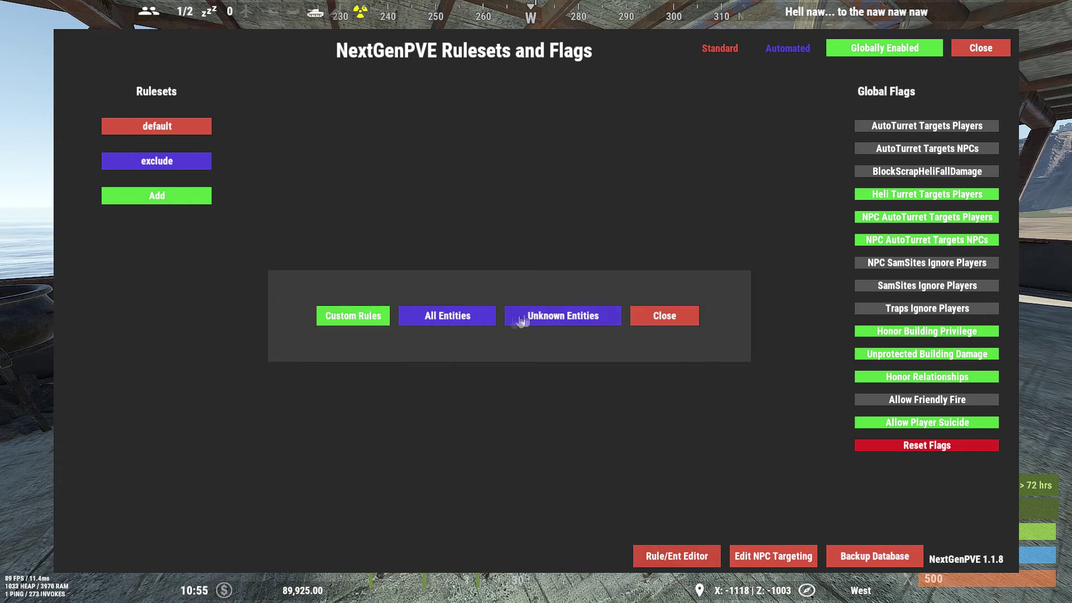
pyautogui.click(468, 320)
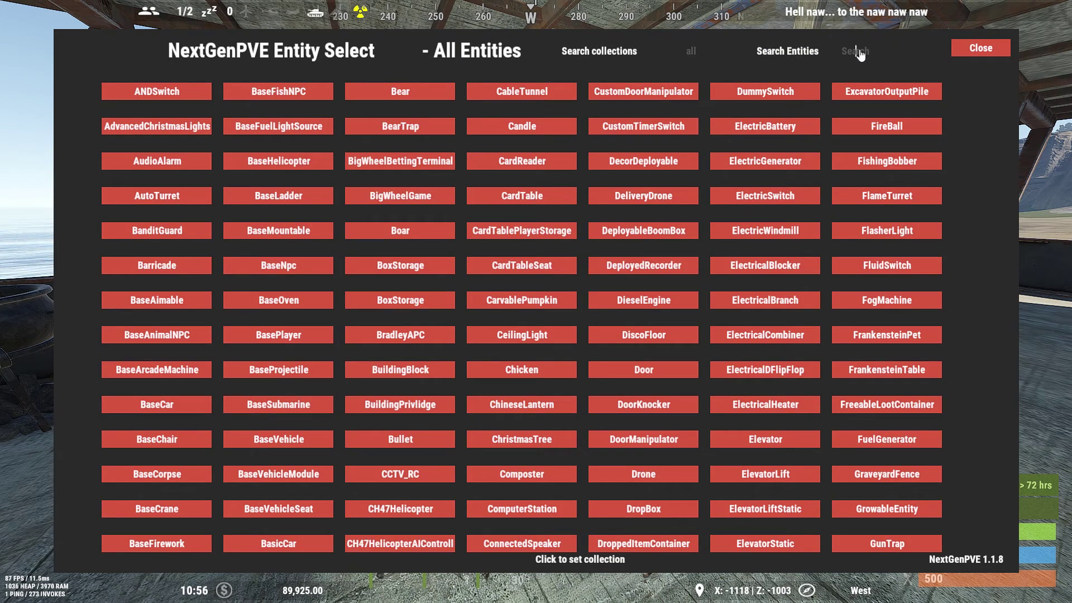
pyautogui.write('scrap')
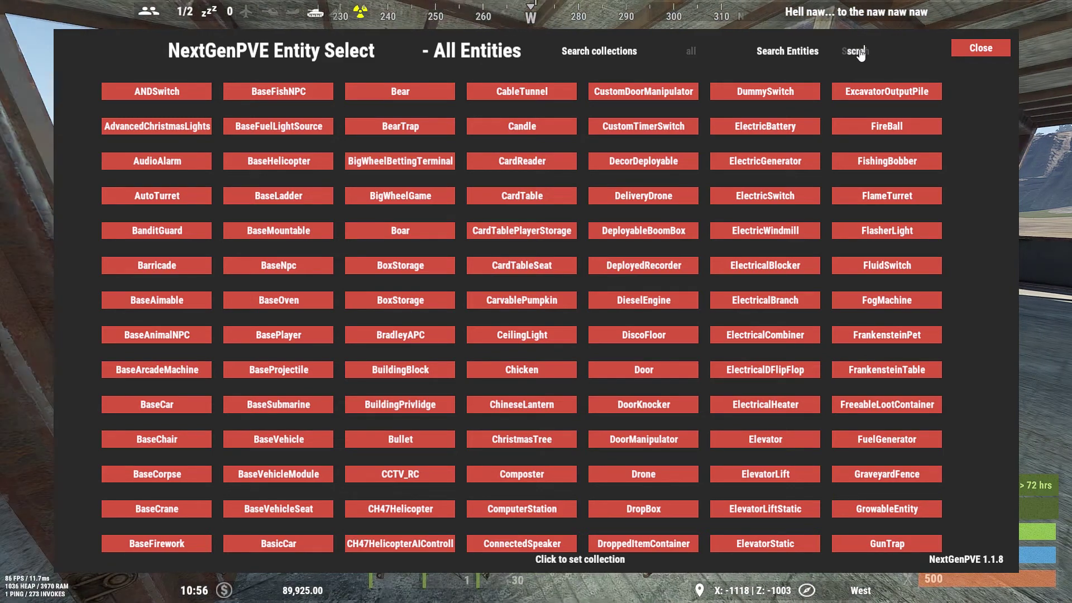
pyautogui.press('Return')
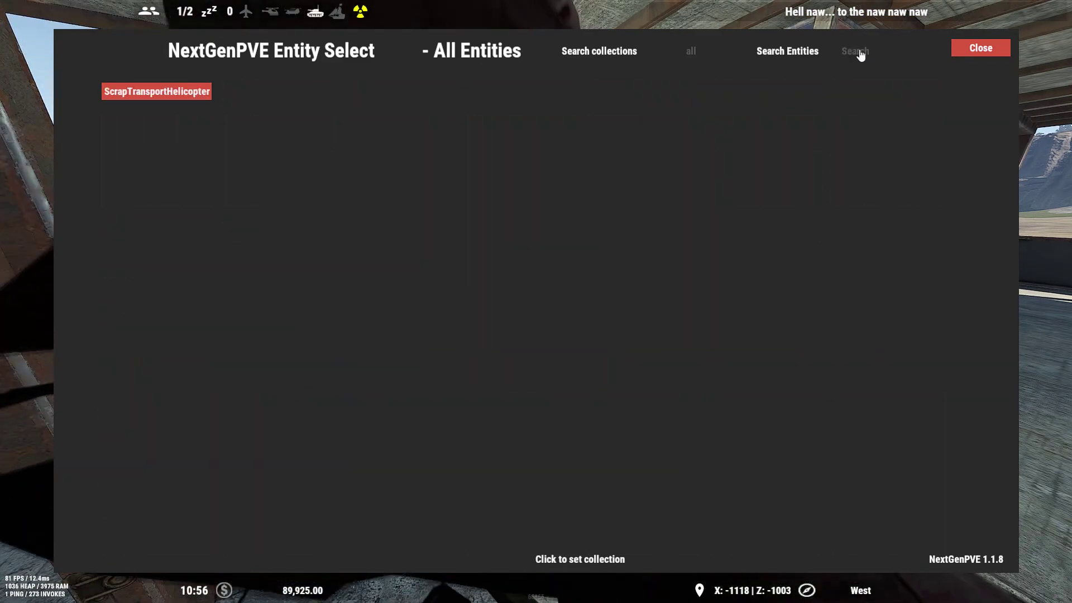
pyautogui.click(170, 94)
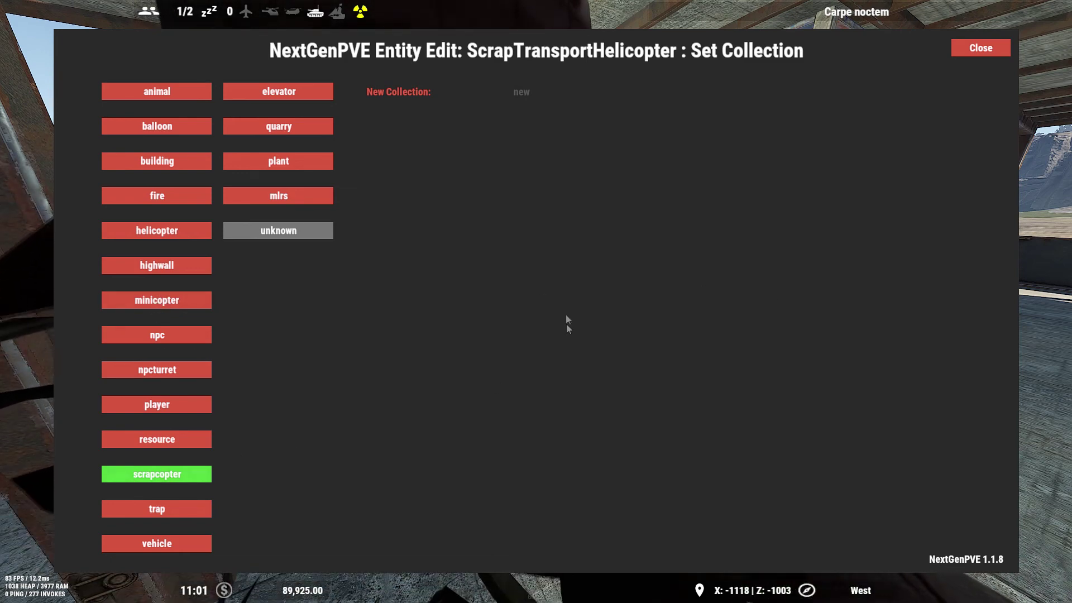
pyautogui.click(972, 49)
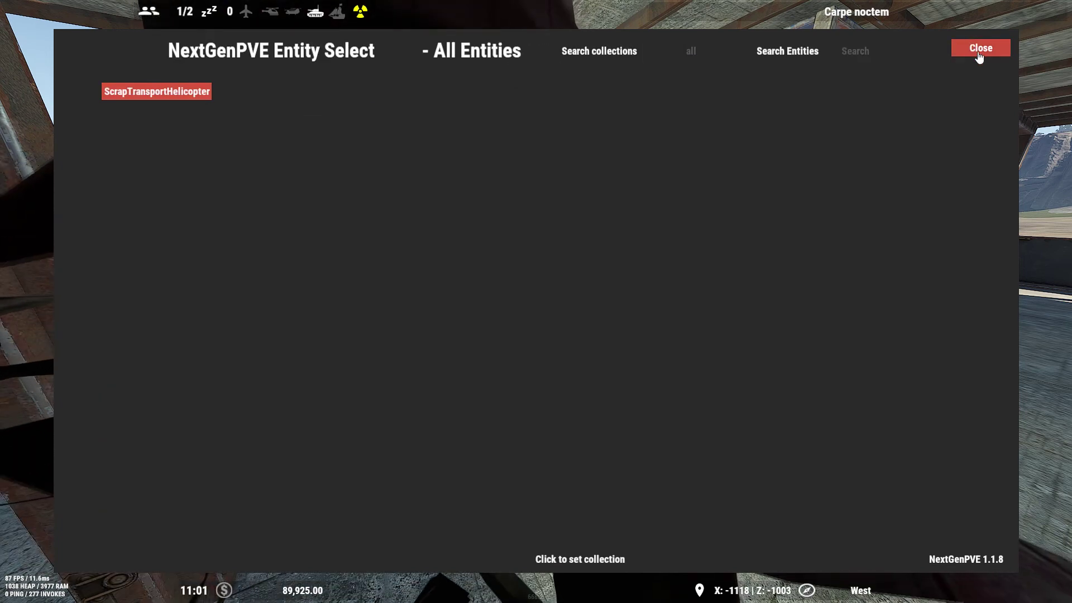
# Step: Toggle minicopter_minicopter to enabled (green) in the default ruleset's Rule Select list
pyautogui.click(978, 53)
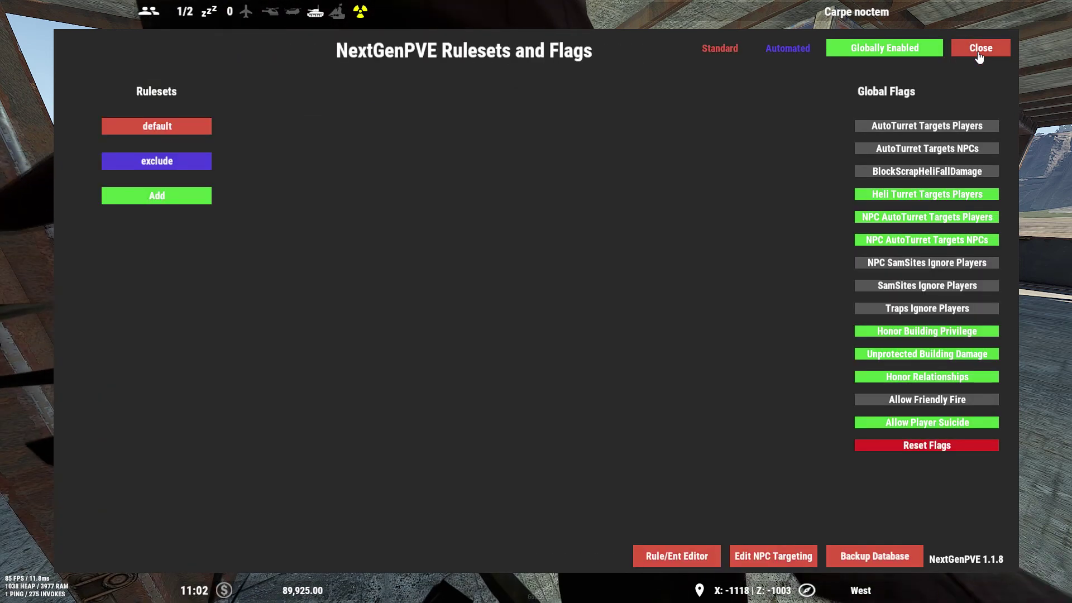
pyautogui.click(175, 130)
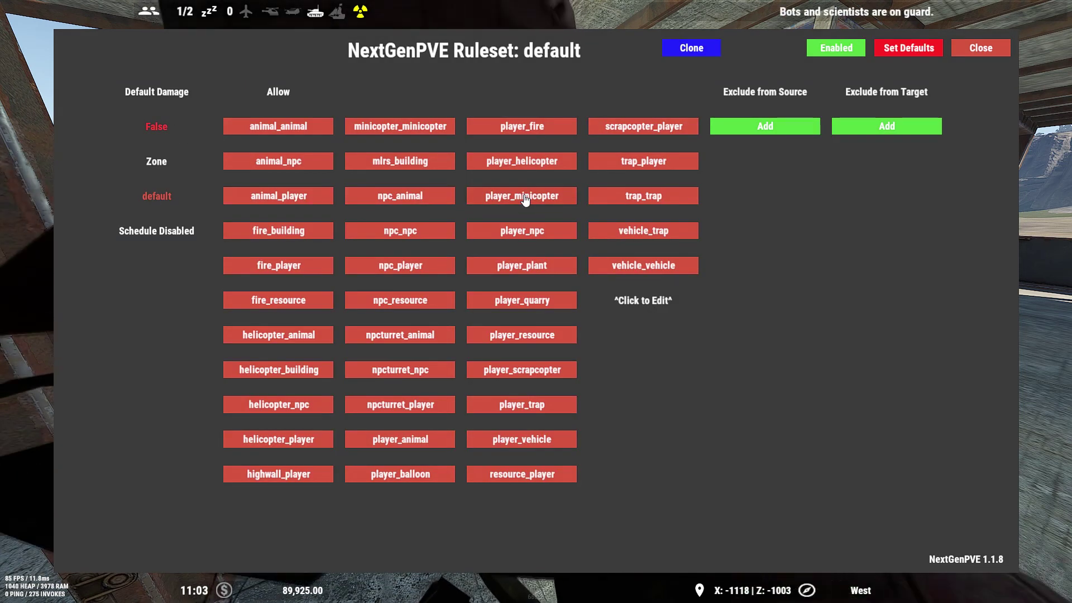
pyautogui.click(392, 126)
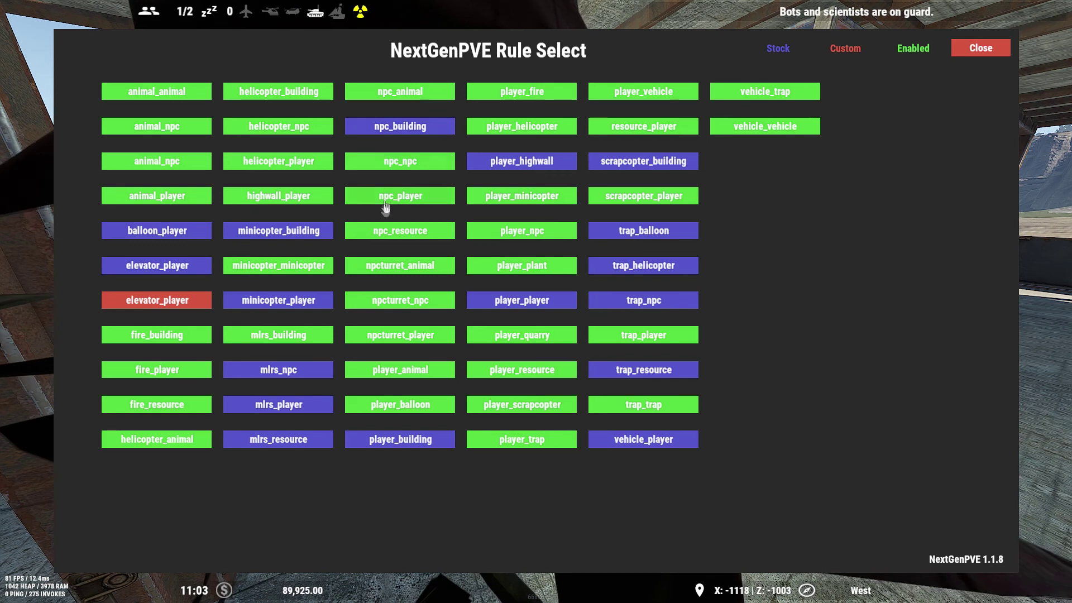
pyautogui.click(283, 272)
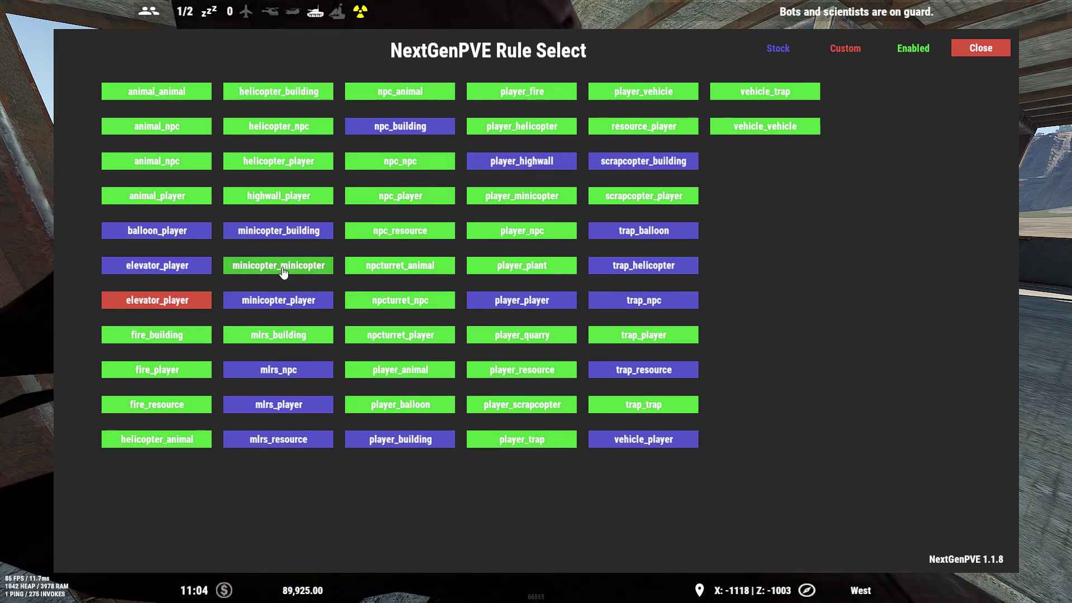
pyautogui.click(402, 134)
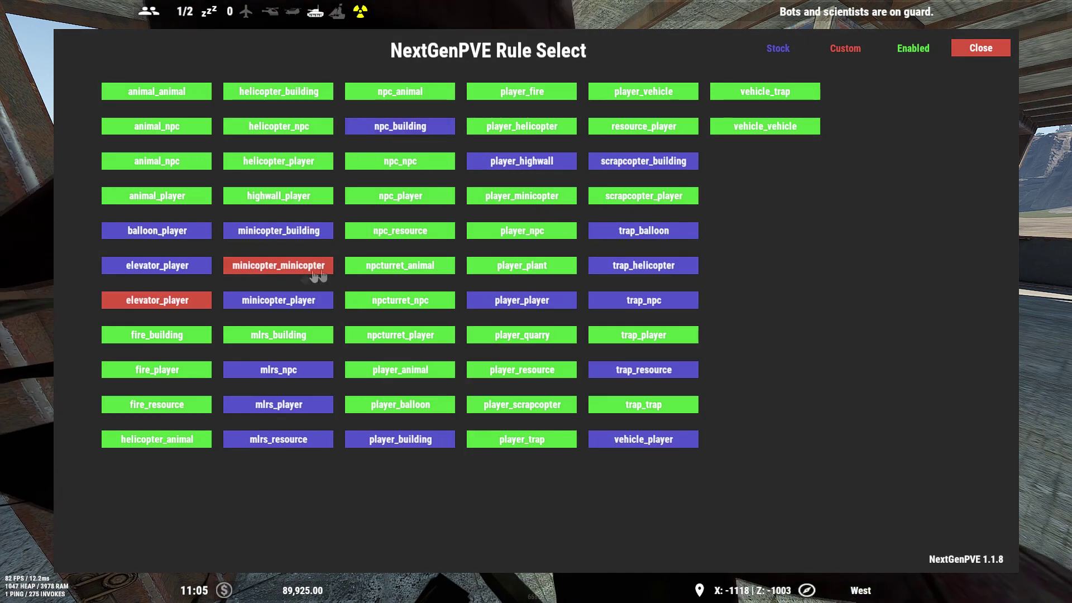
pyautogui.click(304, 275)
pyautogui.click(423, 301)
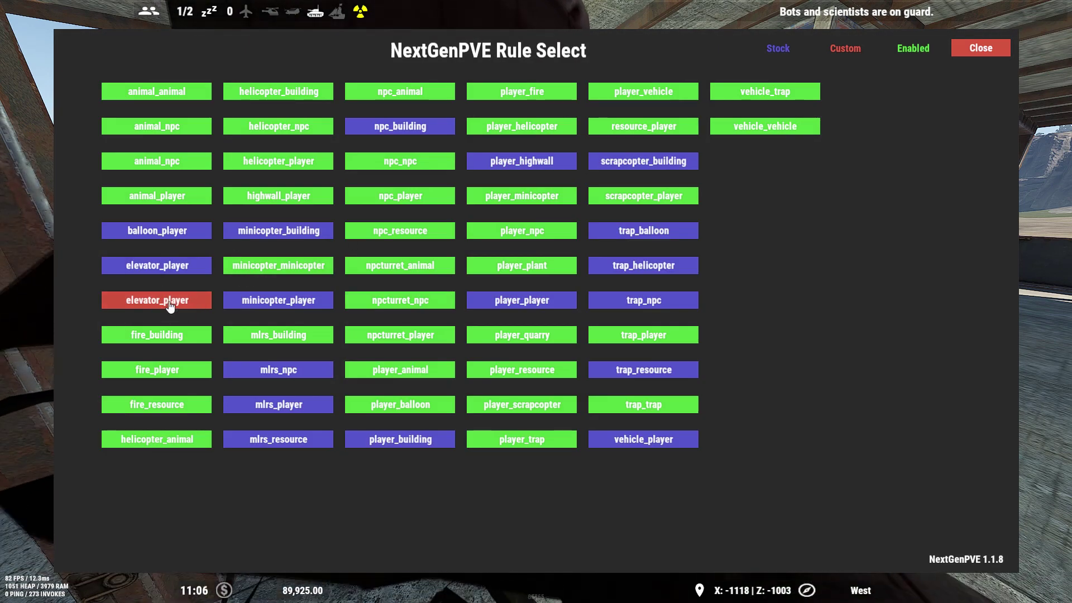
pyautogui.click(971, 52)
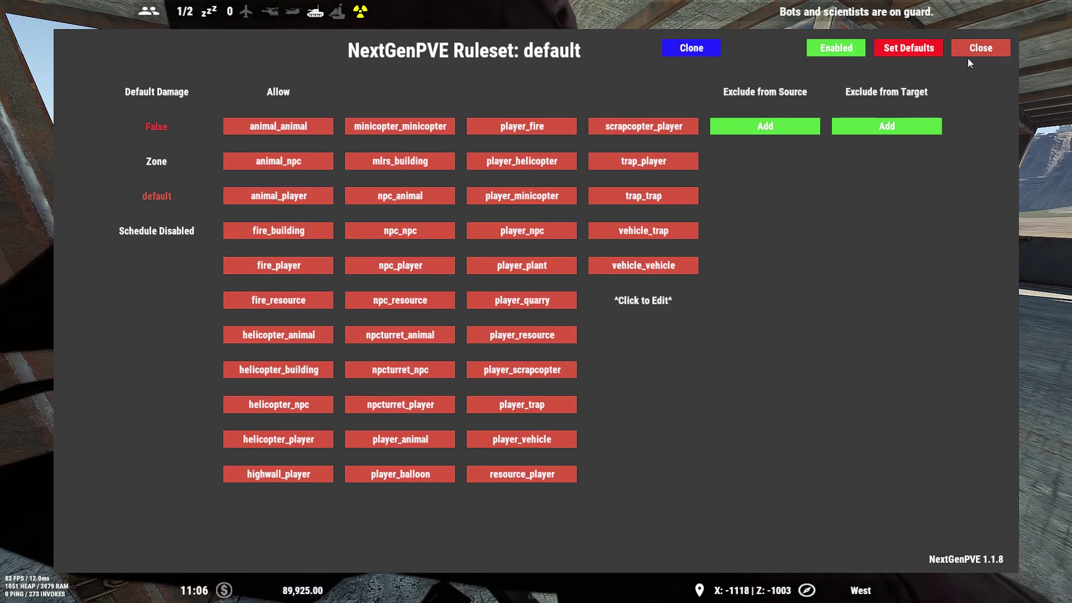